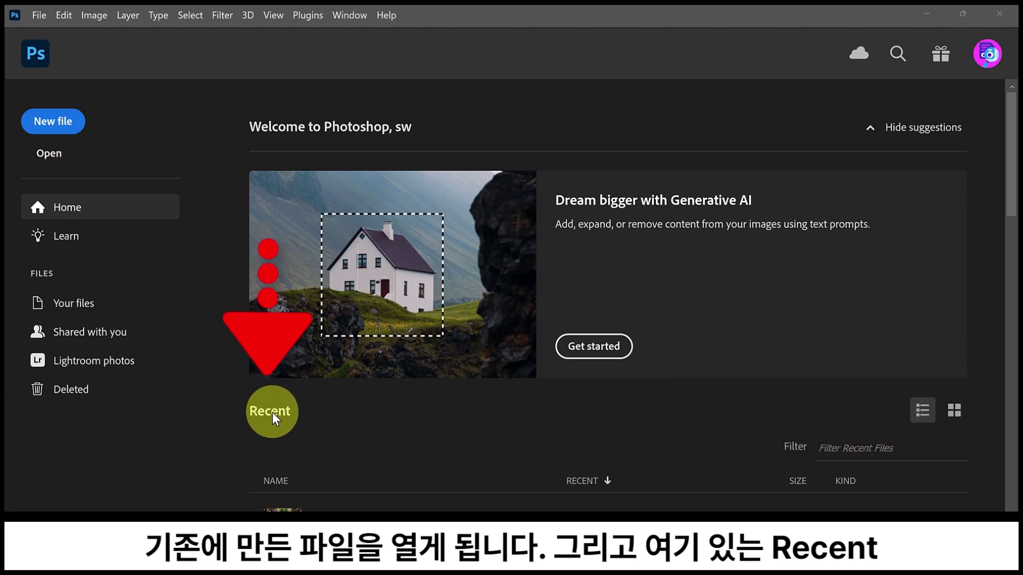
# Step: Look through the list of recently opened files on the home screen
pyautogui.scroll(-5, 366, 420)
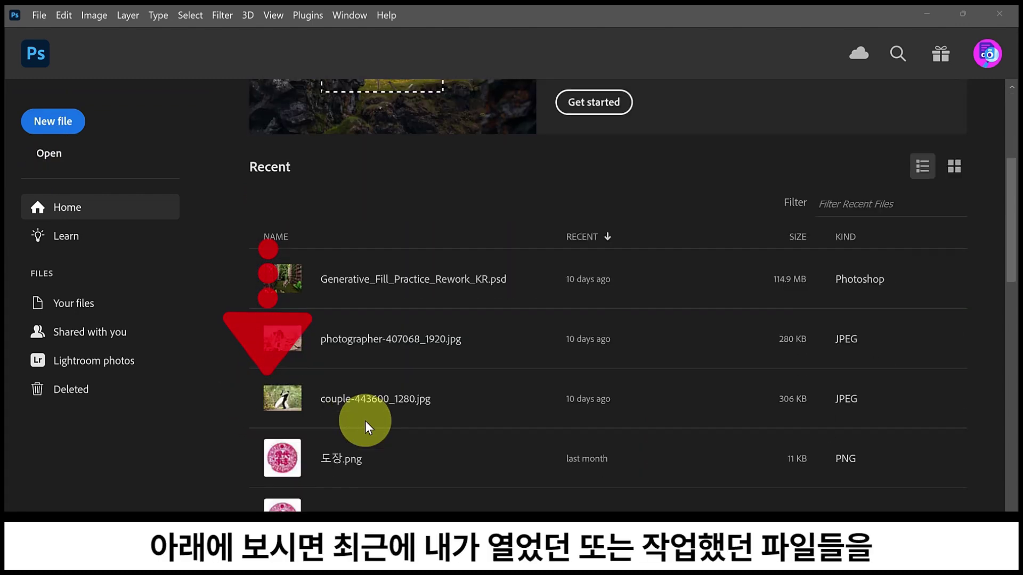
pyautogui.scroll(-12, 365, 421)
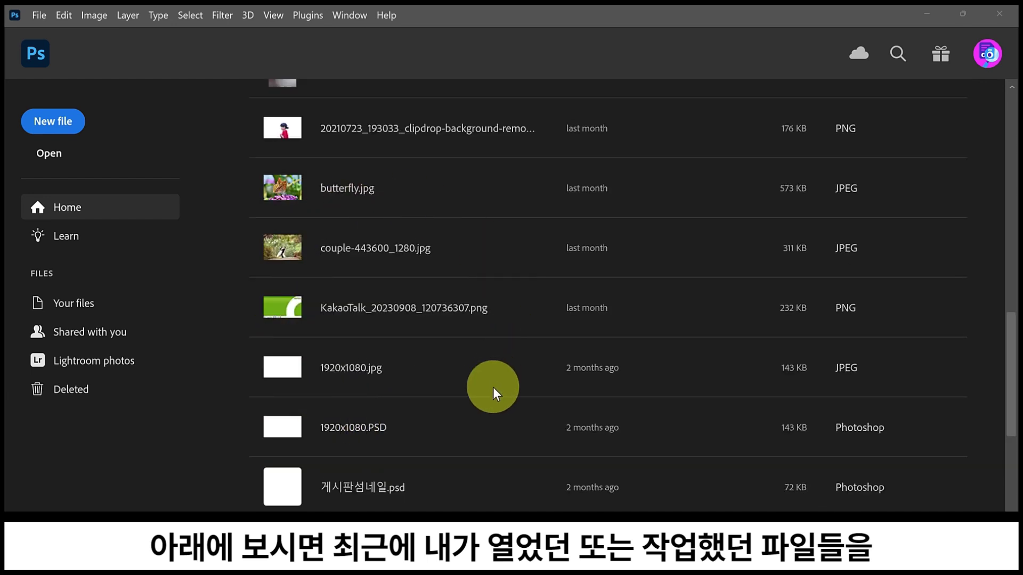
pyautogui.scroll(10, 369, 353)
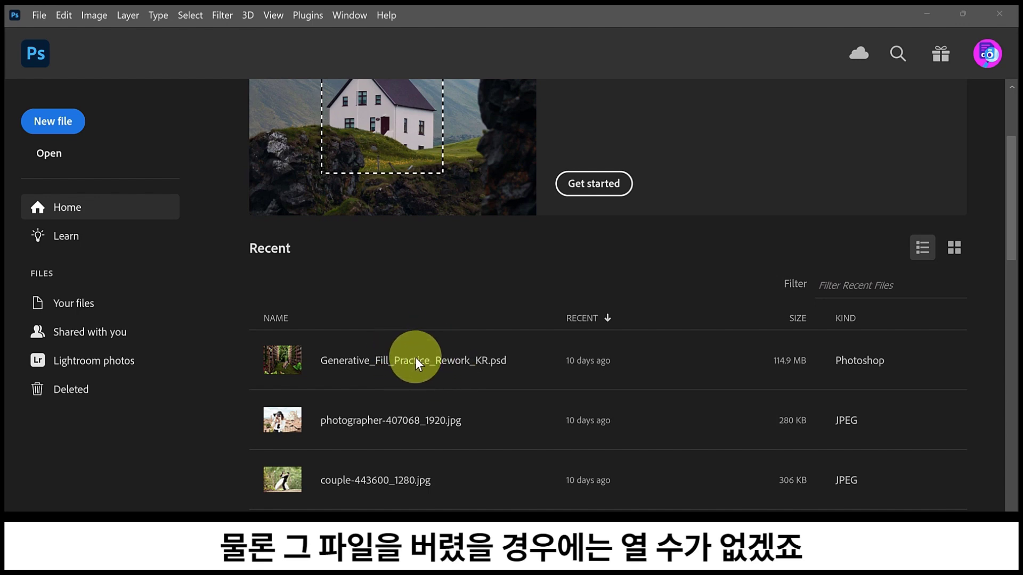
pyautogui.scroll(3, 415, 357)
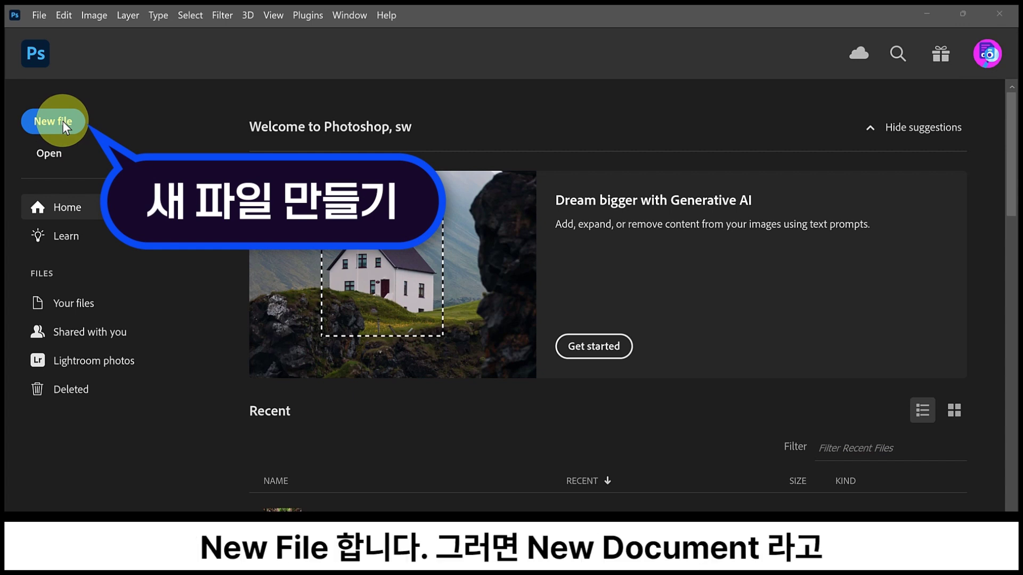
# Step: Begin a new document and compare the blank presets for Photo, Print, Web and Film & Video, including HDV 1080p
pyautogui.click(62, 121)
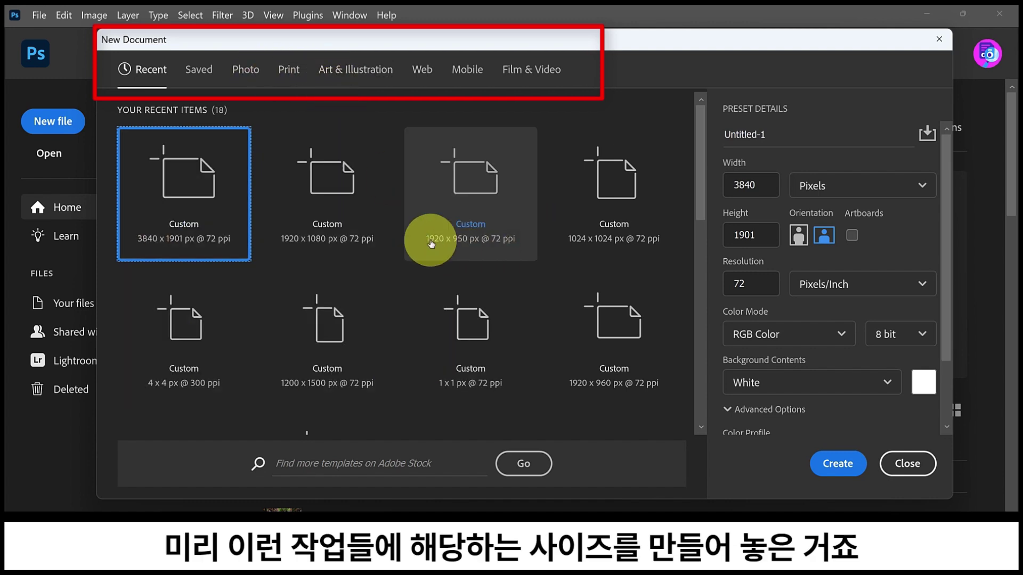
pyautogui.click(255, 72)
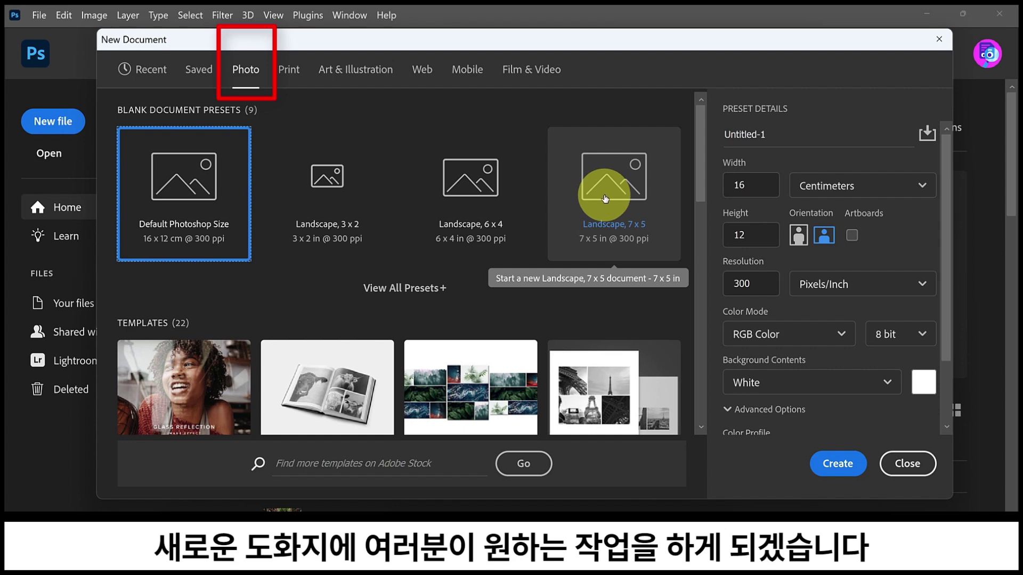
pyautogui.click(287, 70)
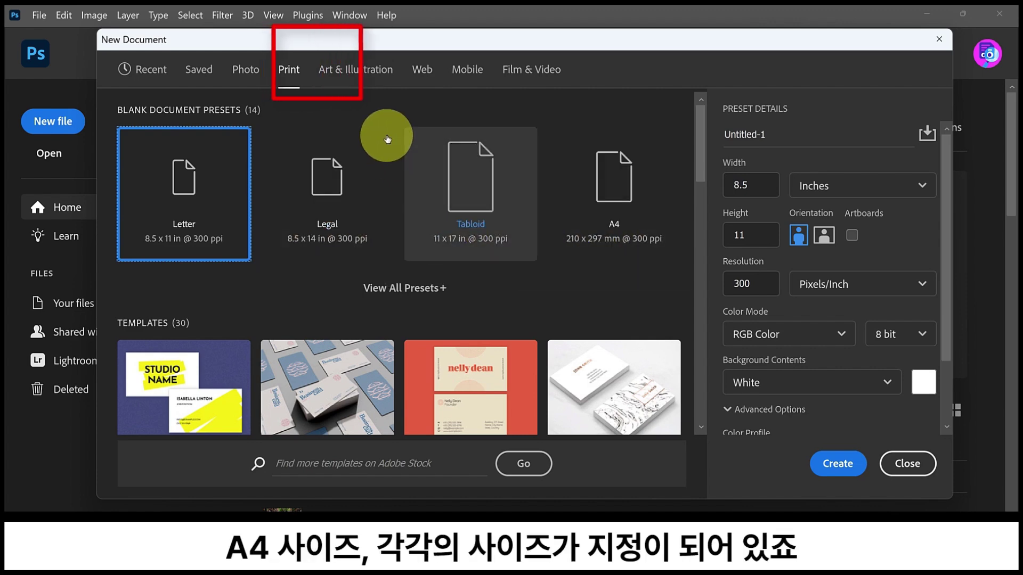
pyautogui.click(421, 70)
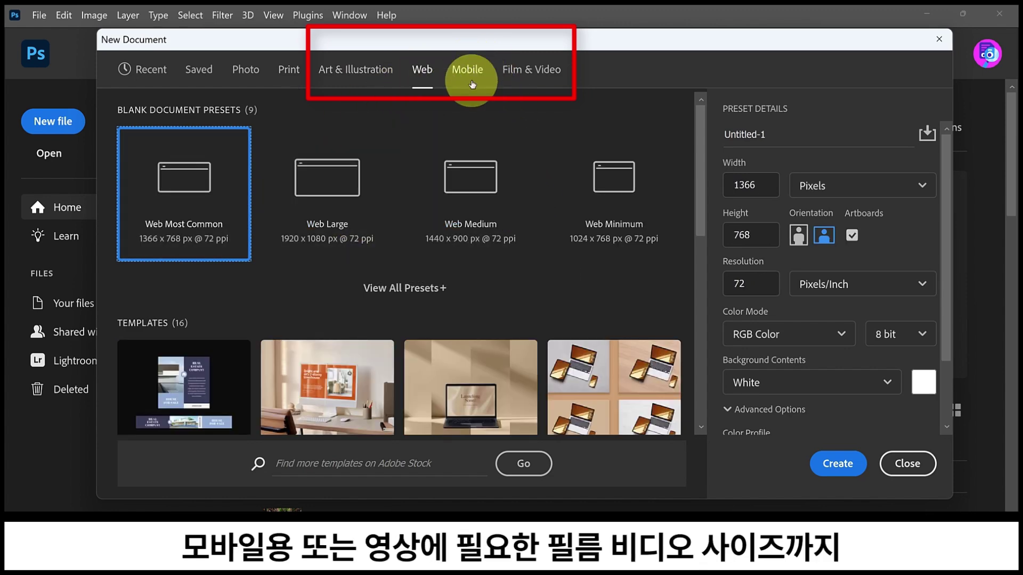
pyautogui.click(539, 78)
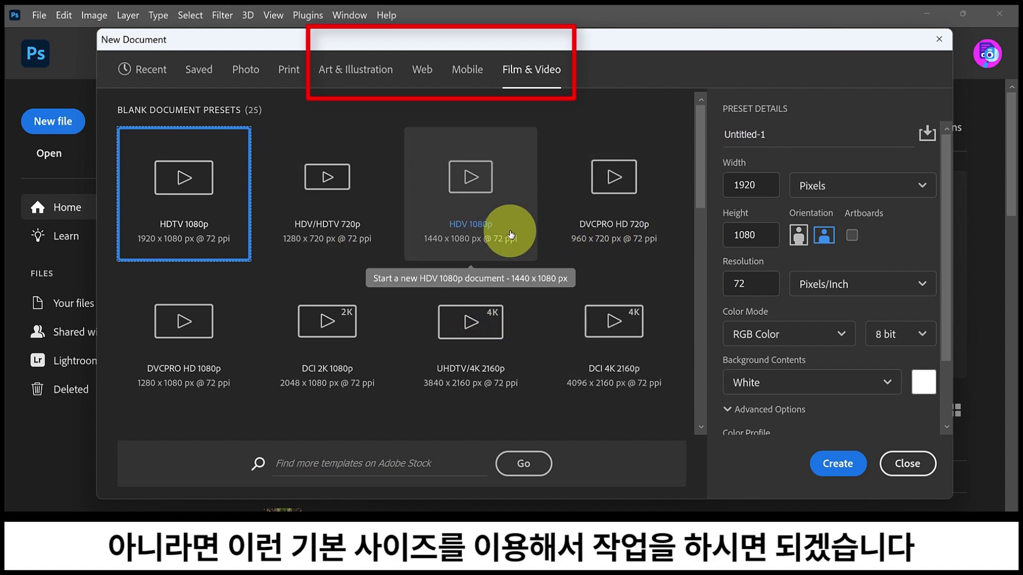
pyautogui.click(320, 192)
pyautogui.click(470, 196)
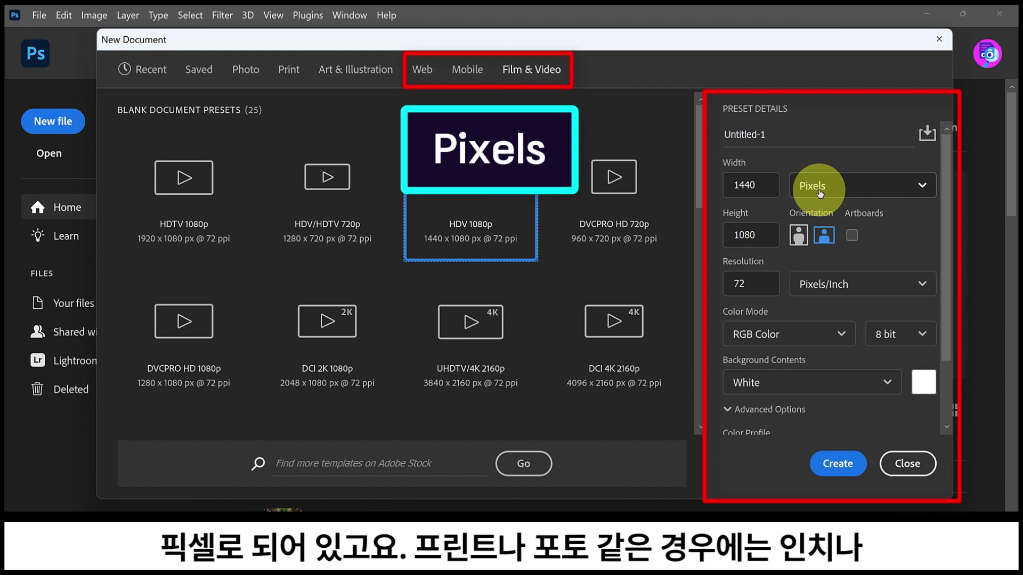
# Step: Create a new document from the Default Photoshop Size photo preset, 16 x 12 cm at 300 pixels/inch
pyautogui.click(287, 70)
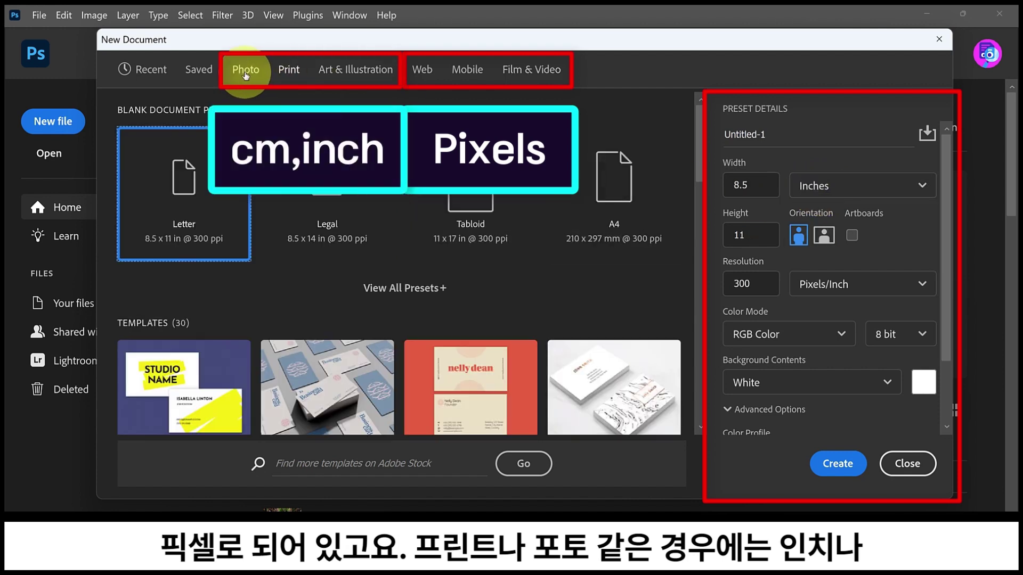
pyautogui.click(246, 74)
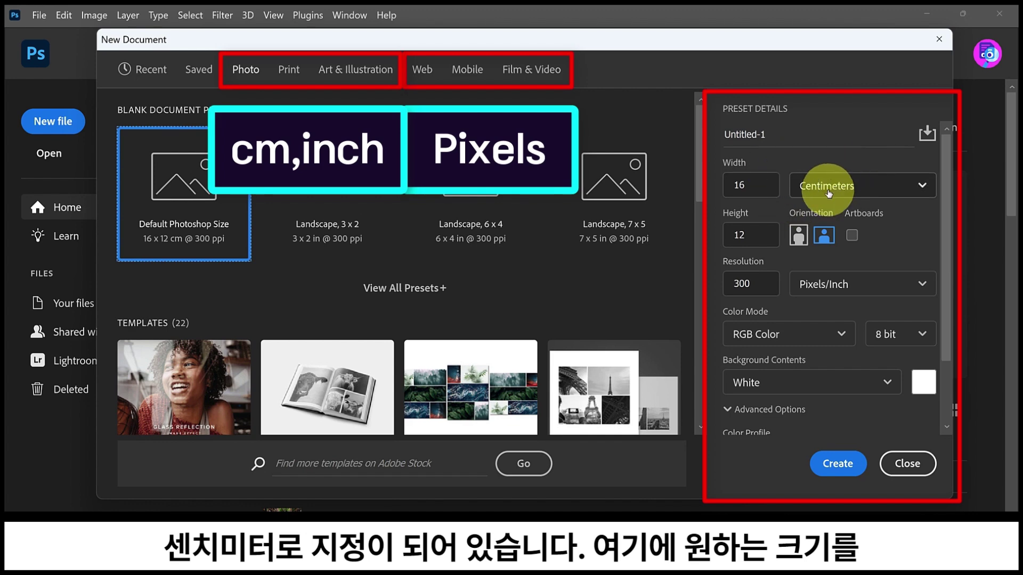
pyautogui.click(761, 182)
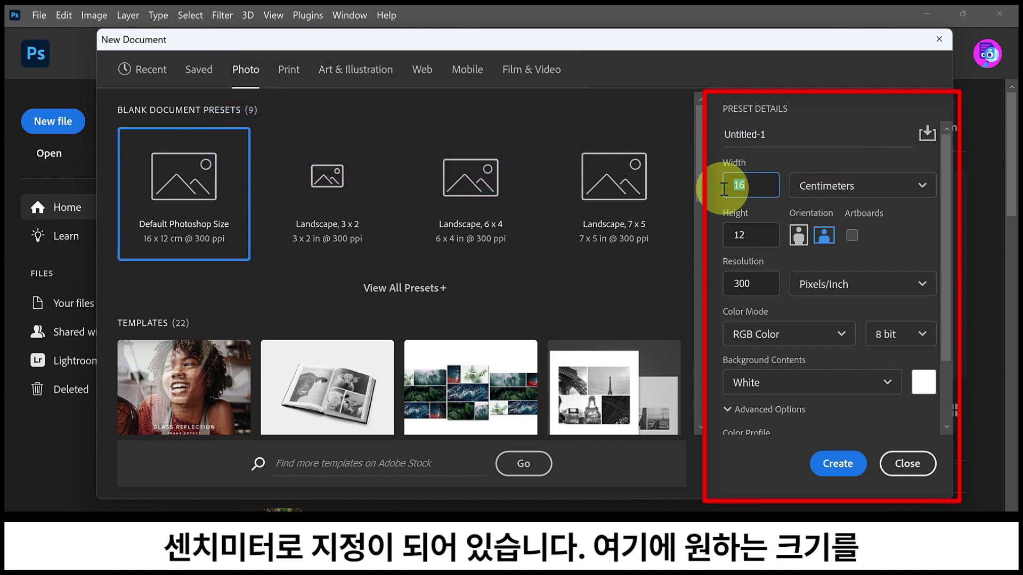
pyautogui.click(729, 236)
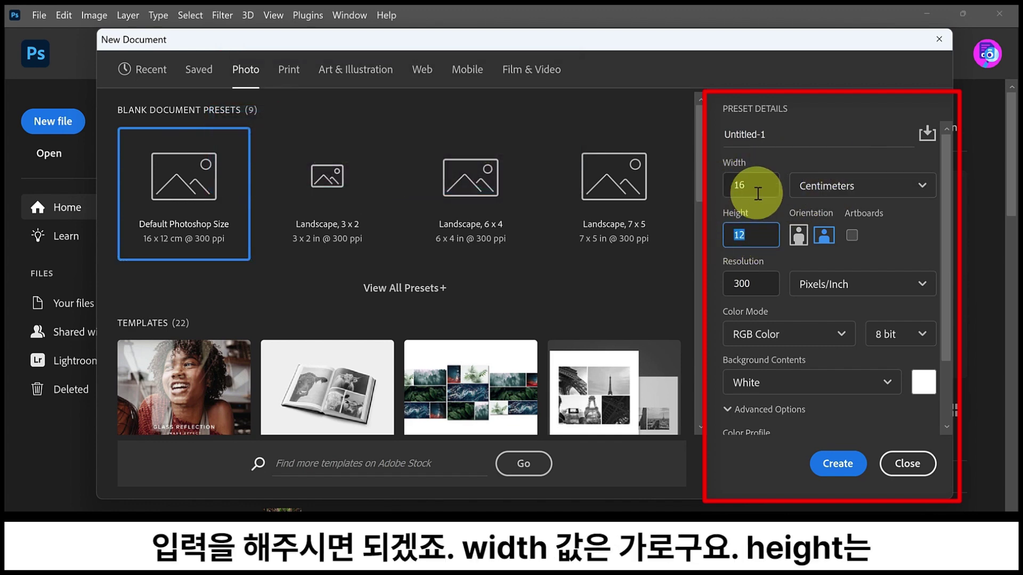
pyautogui.click(732, 183)
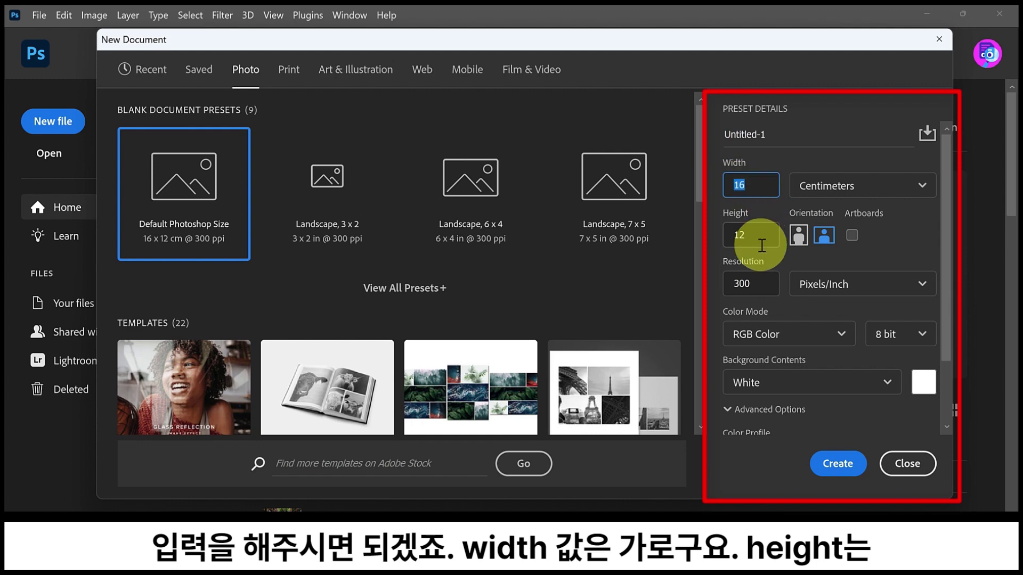
pyautogui.click(728, 233)
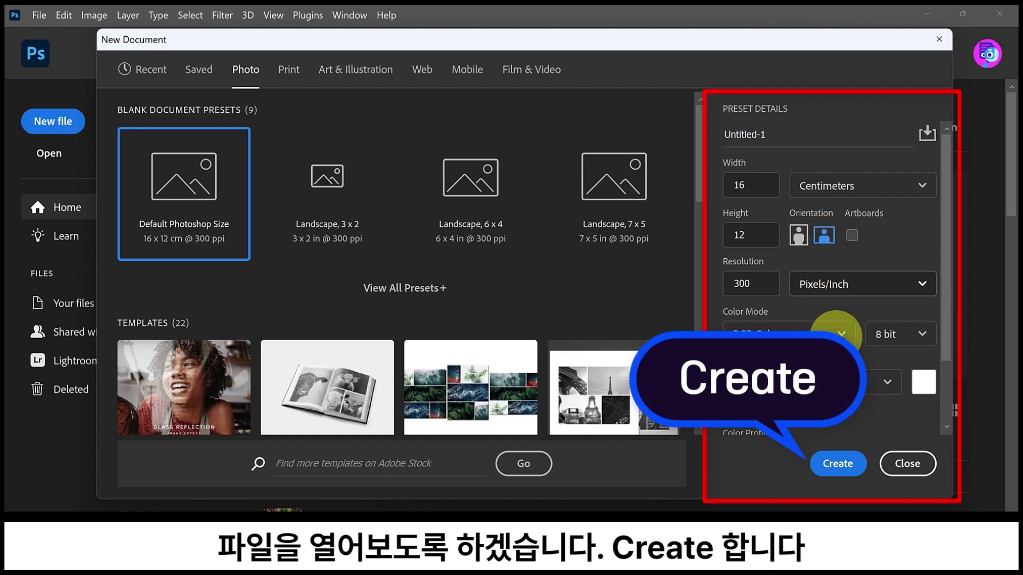
pyautogui.click(847, 469)
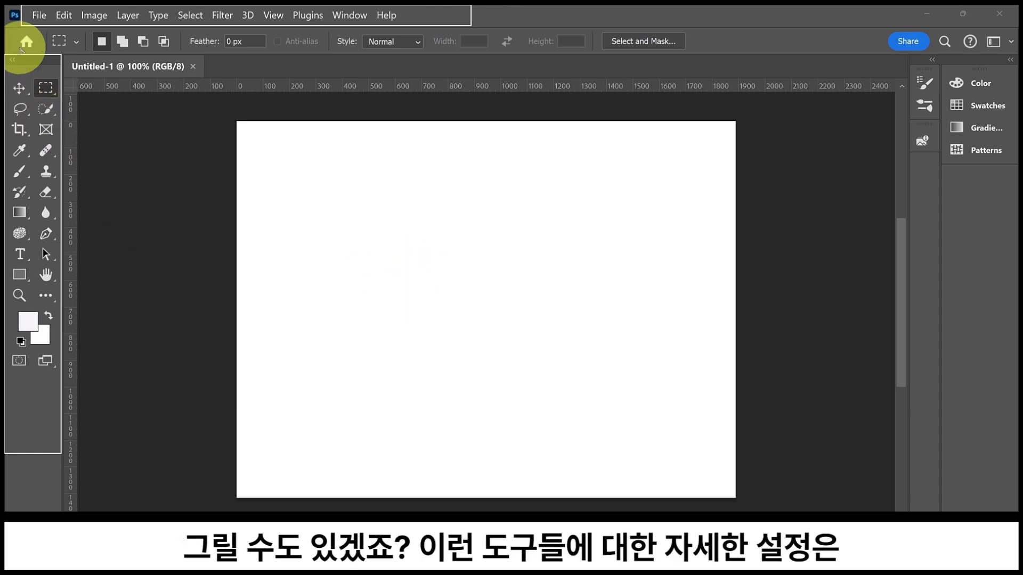
pyautogui.moveTo(7, 29)
pyautogui.mouseDown()
pyautogui.moveTo(269, 48)
pyautogui.moveTo(724, 35)
pyautogui.moveTo(754, 53)
pyautogui.mouseUp()
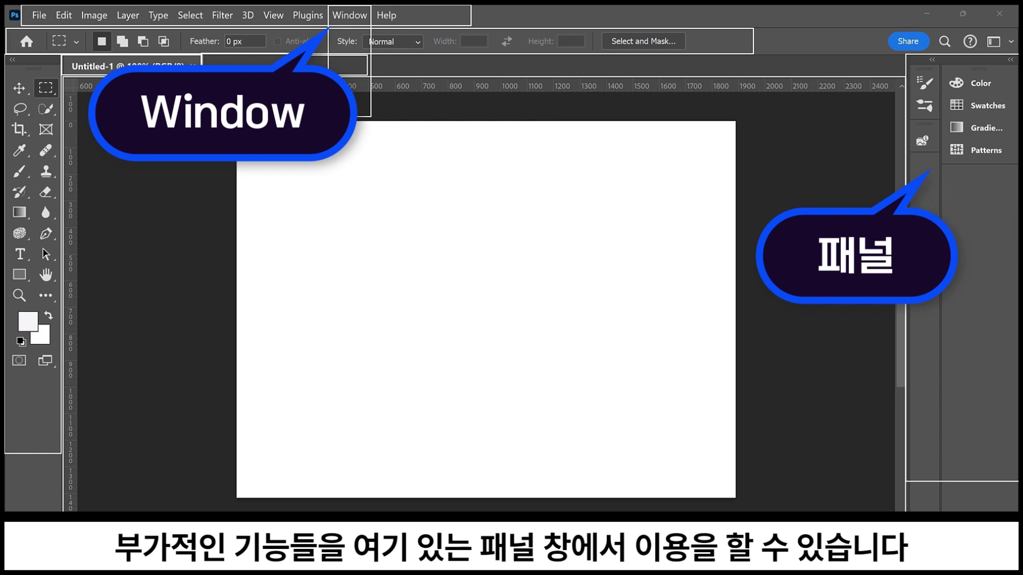
# Step: Show the Character panel and collapse it to its icon
pyautogui.click(352, 17)
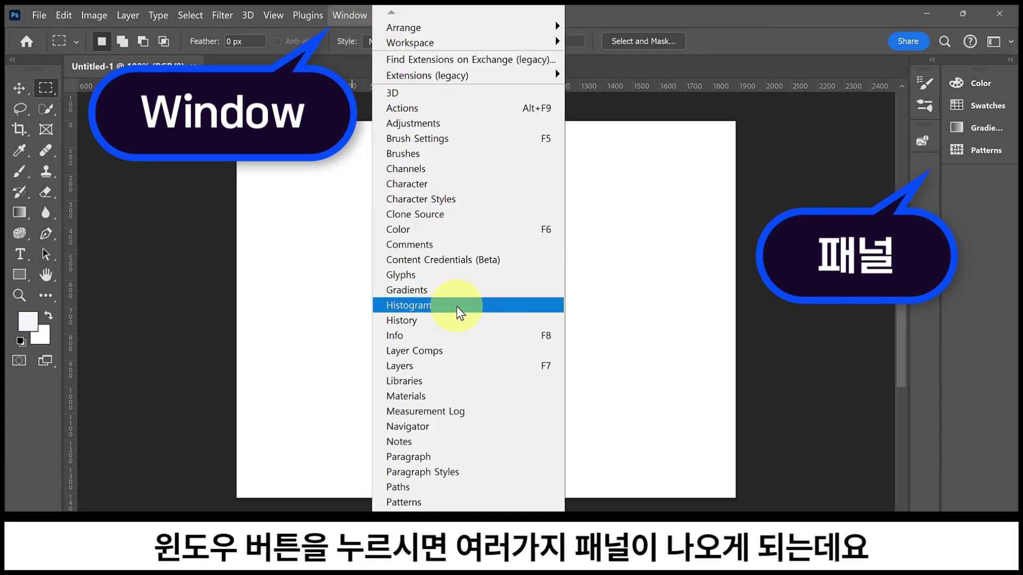
pyautogui.click(446, 187)
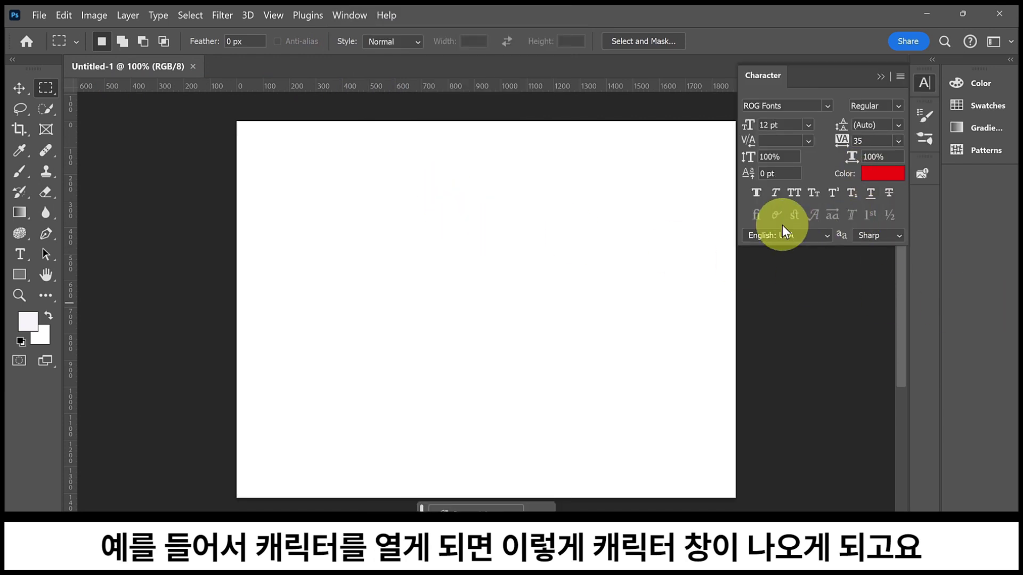
pyautogui.click(880, 77)
# Step: Show the Materials panel and collapse it to its icon
pyautogui.click(350, 15)
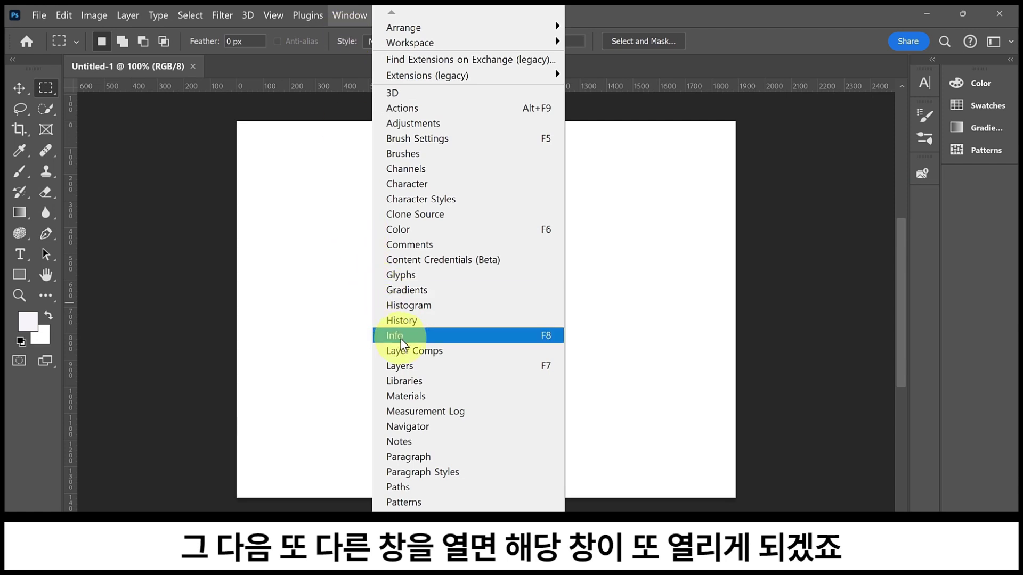
pyautogui.click(406, 395)
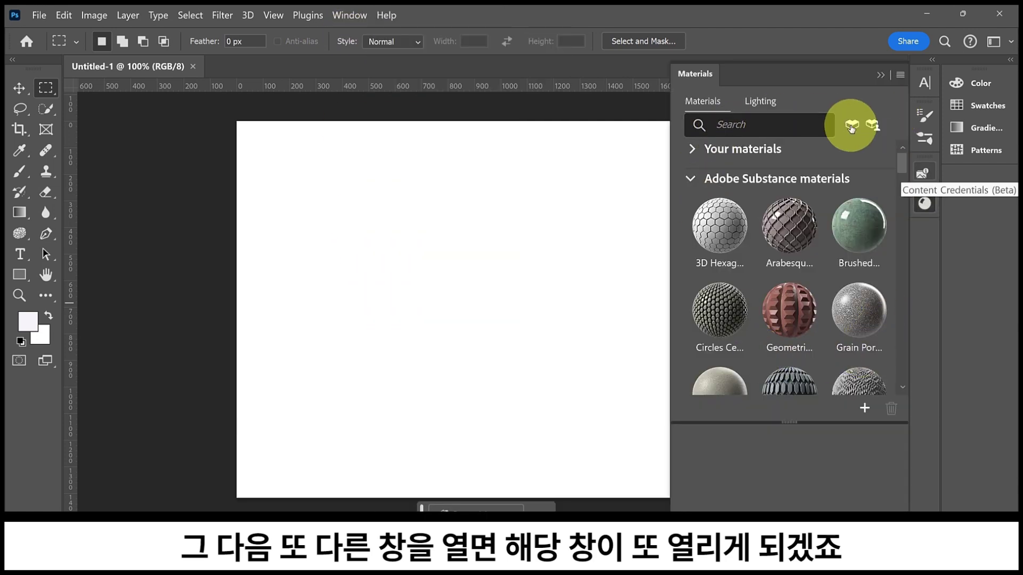
pyautogui.click(880, 75)
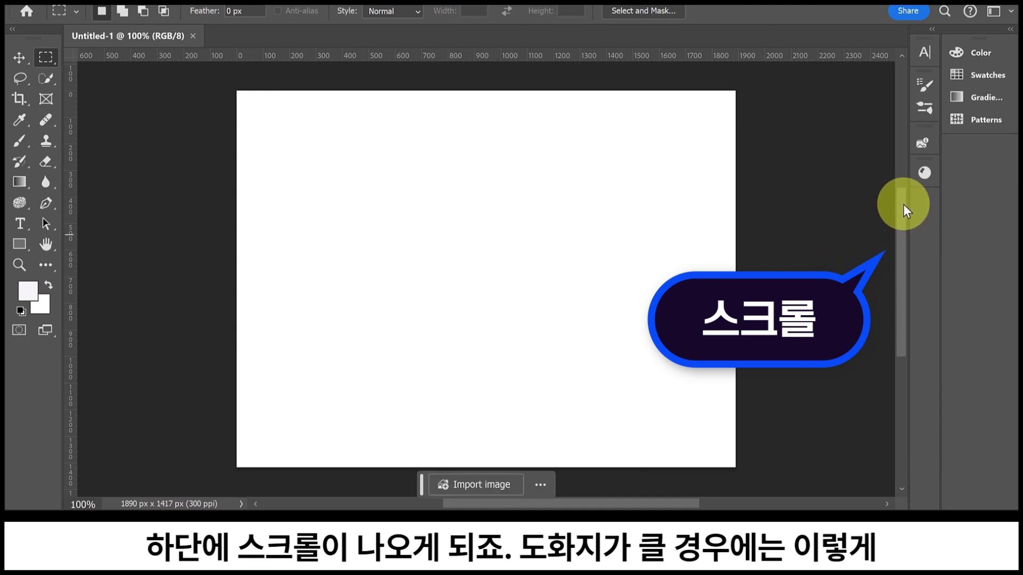
# Step: Move the canvas view vertically and horizontally, first by scrolling and also by panning with the Hand tool
pyautogui.scroll(3, 906, 189)
pyautogui.scroll(-3, 908, 139)
pyautogui.scroll(3, 900, 210)
pyautogui.scroll(-3, 902, 202)
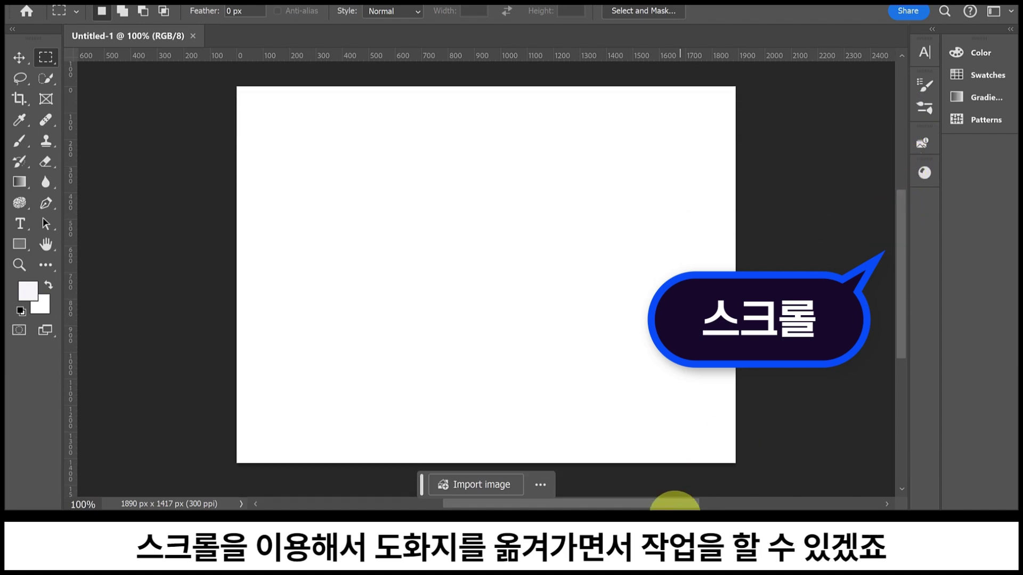
pyautogui.moveTo(681, 504)
pyautogui.mouseDown()
pyautogui.moveTo(754, 505)
pyautogui.moveTo(676, 503)
pyautogui.moveTo(686, 503)
pyautogui.mouseUp()
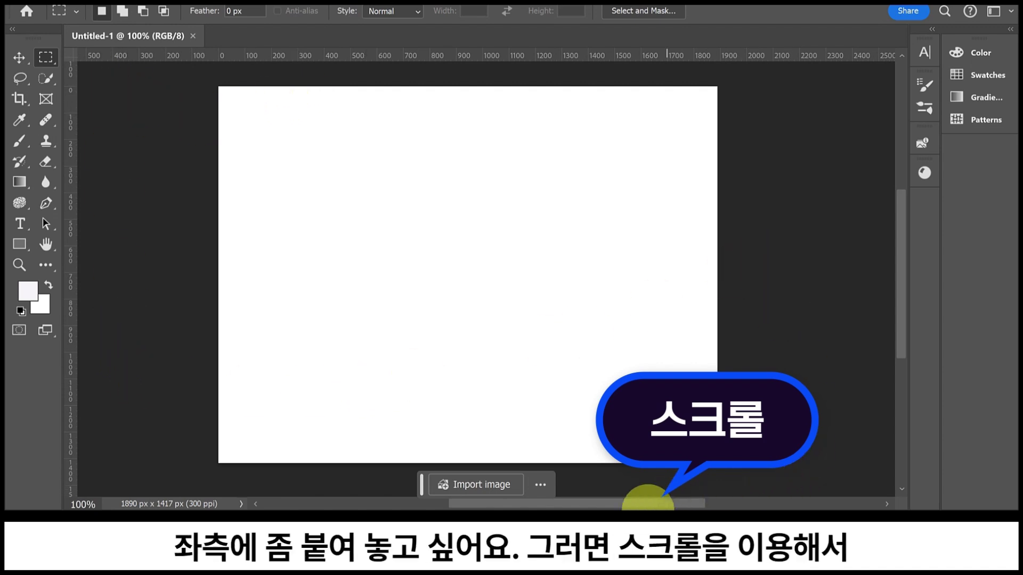
pyautogui.moveTo(649, 508)
pyautogui.mouseDown()
pyautogui.moveTo(686, 507)
pyautogui.moveTo(599, 507)
pyautogui.moveTo(657, 507)
pyautogui.moveTo(638, 505)
pyautogui.mouseUp()
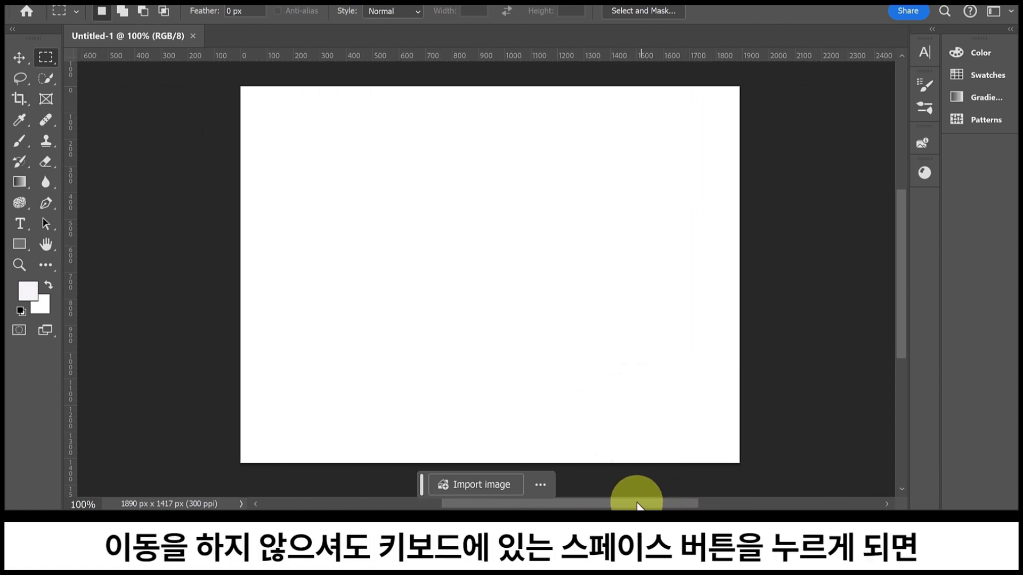
pyautogui.press('space')
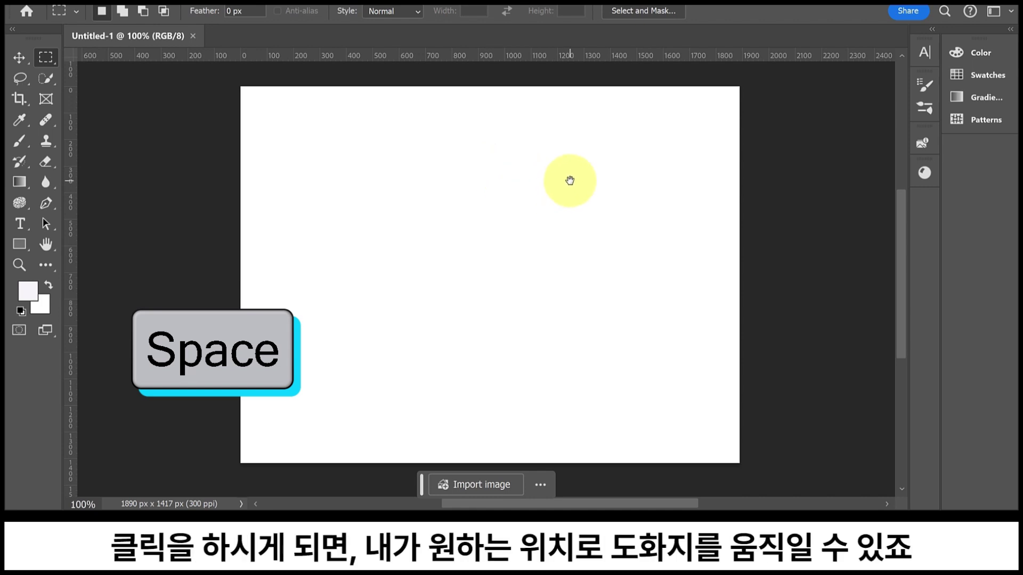
pyautogui.moveTo(569, 179); pyautogui.dragTo(518, 177)
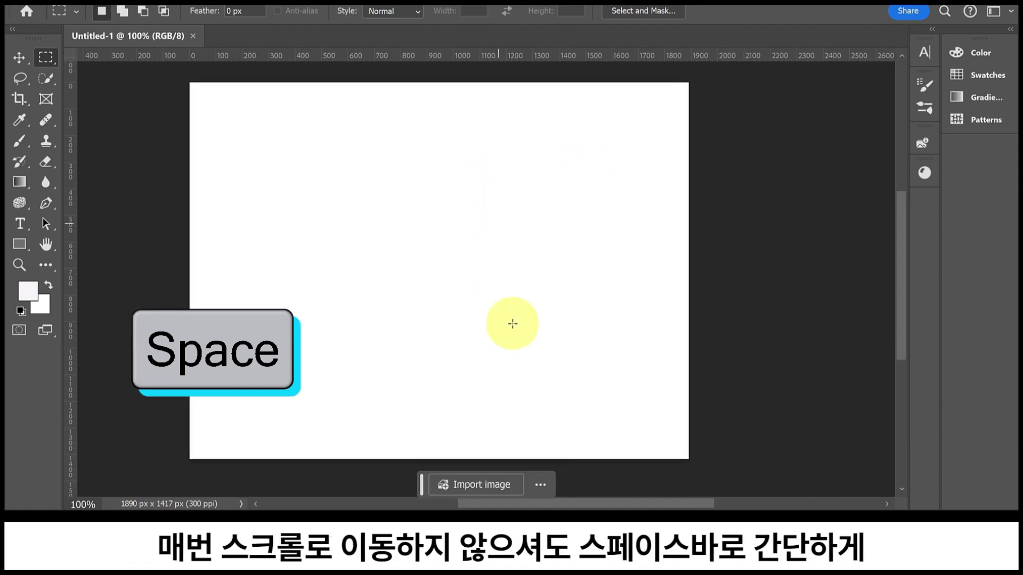
pyautogui.moveTo(586, 504); pyautogui.dragTo(561, 504)
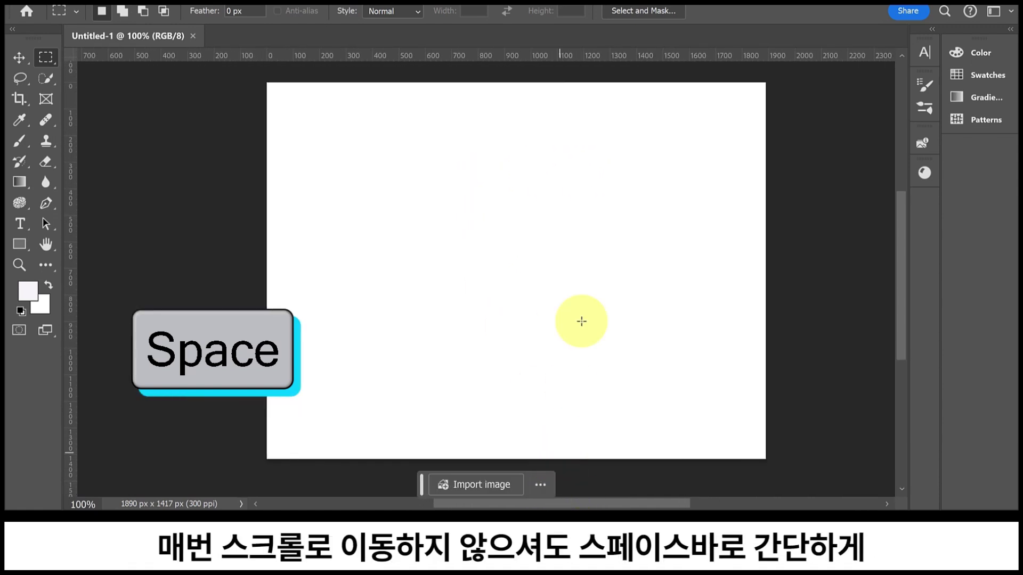
pyautogui.moveTo(619, 143); pyautogui.dragTo(494, 138)
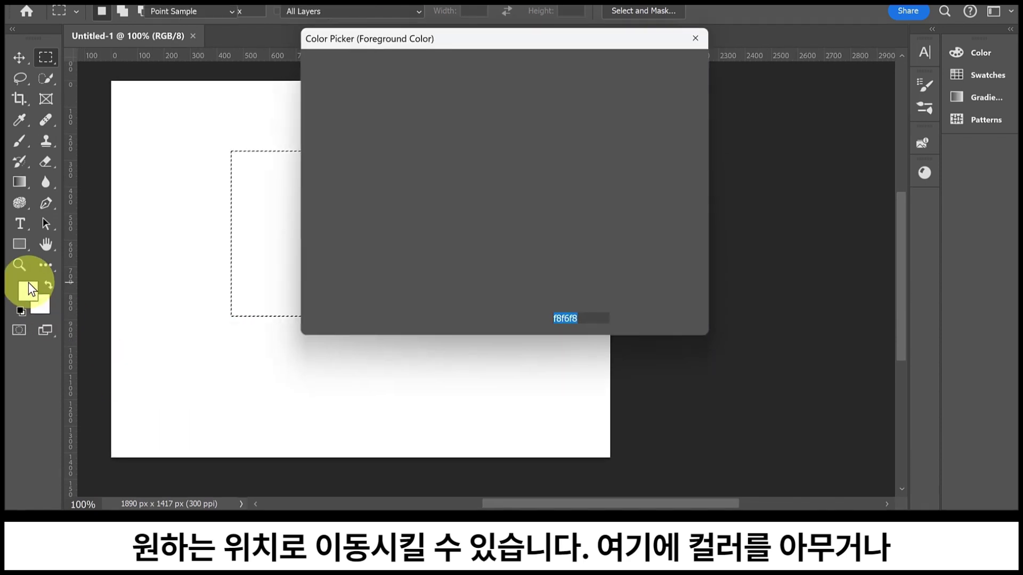
# Step: Fill the rectangular selection on the canvas with a magenta foreground color and deselect it
pyautogui.click(476, 102)
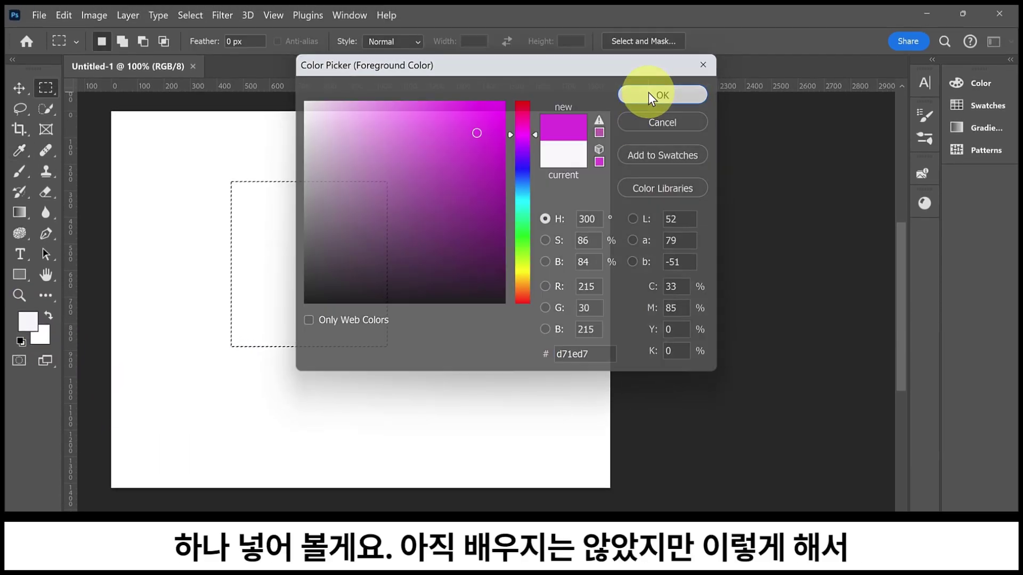
pyautogui.click(651, 96)
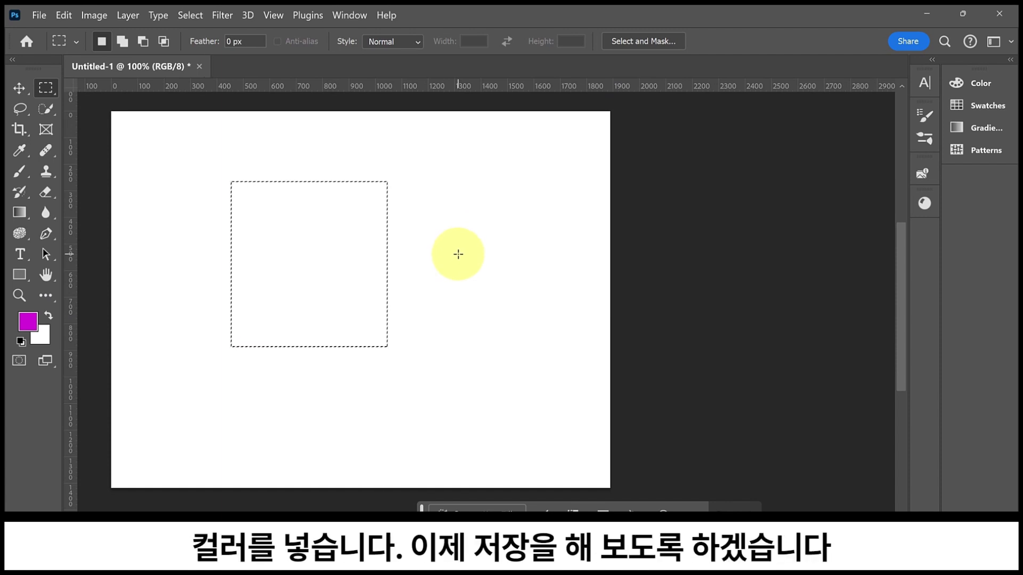
pyautogui.hotkey('alt', 'BackSpace')
pyautogui.hotkey('ctrl', 'd')
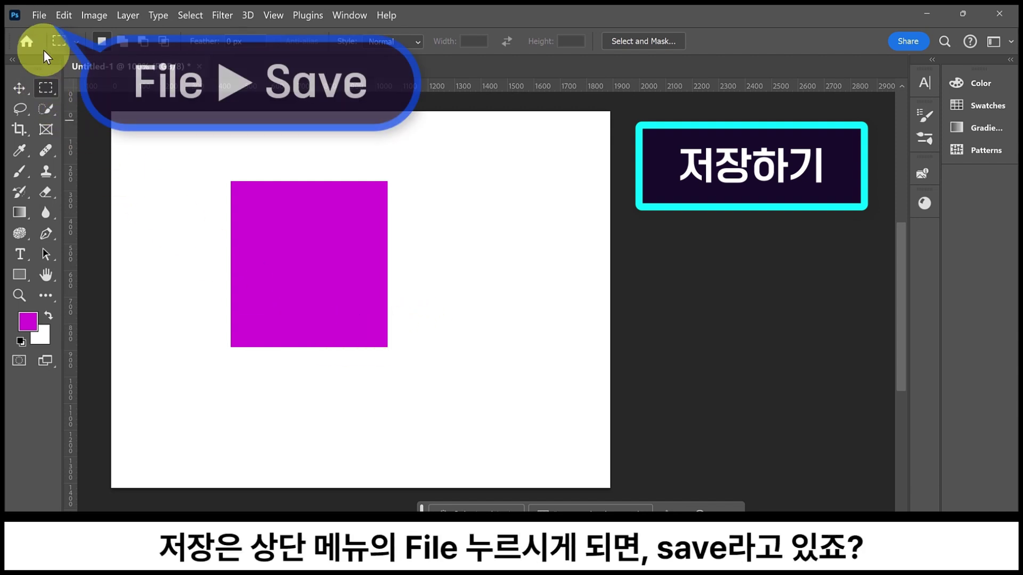
# Step: Save the document to the desktop as sample in Photoshop (PSD) format and check the saved file's details
pyautogui.click(37, 17)
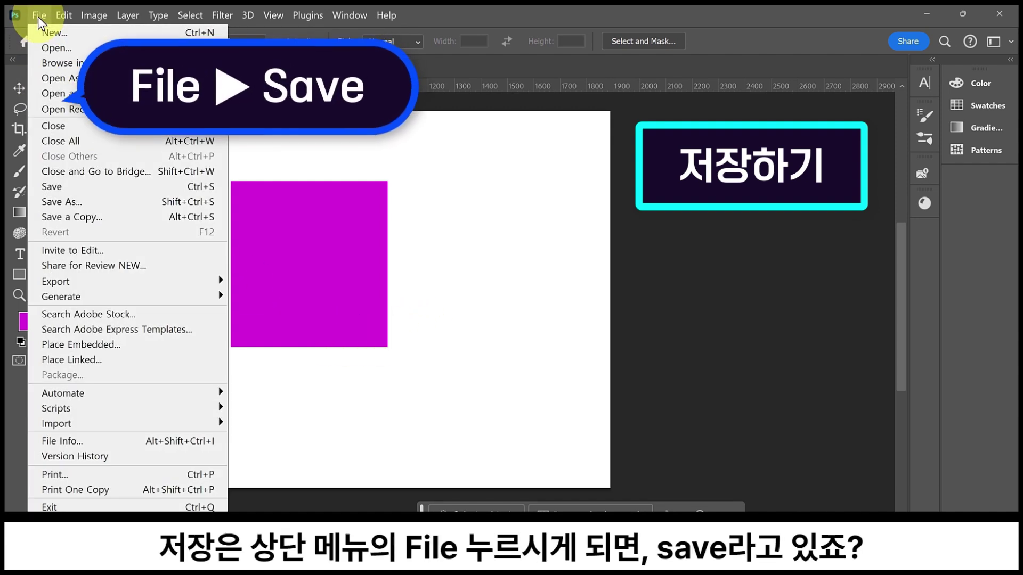
pyautogui.click(63, 187)
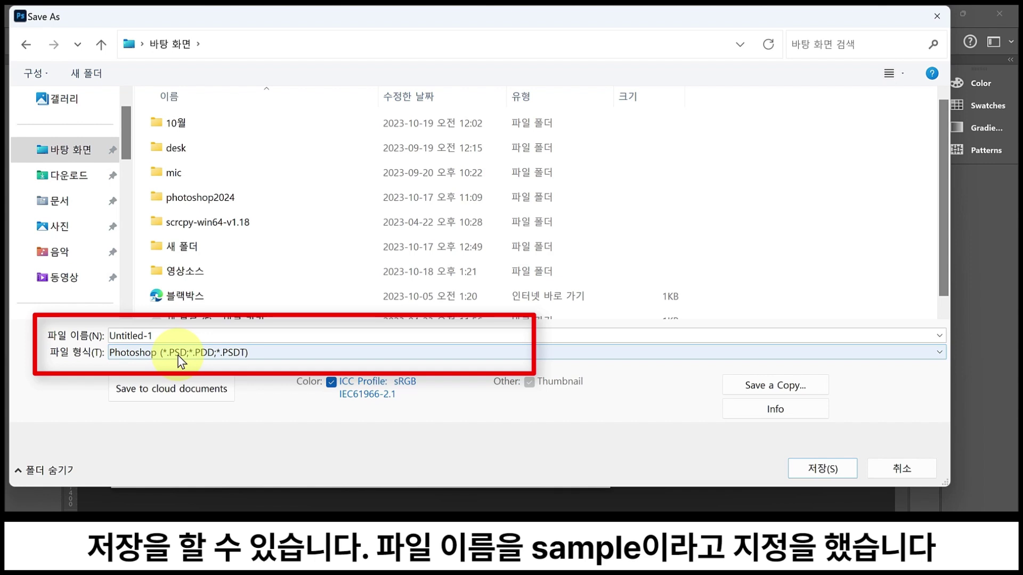
pyautogui.write('sample')
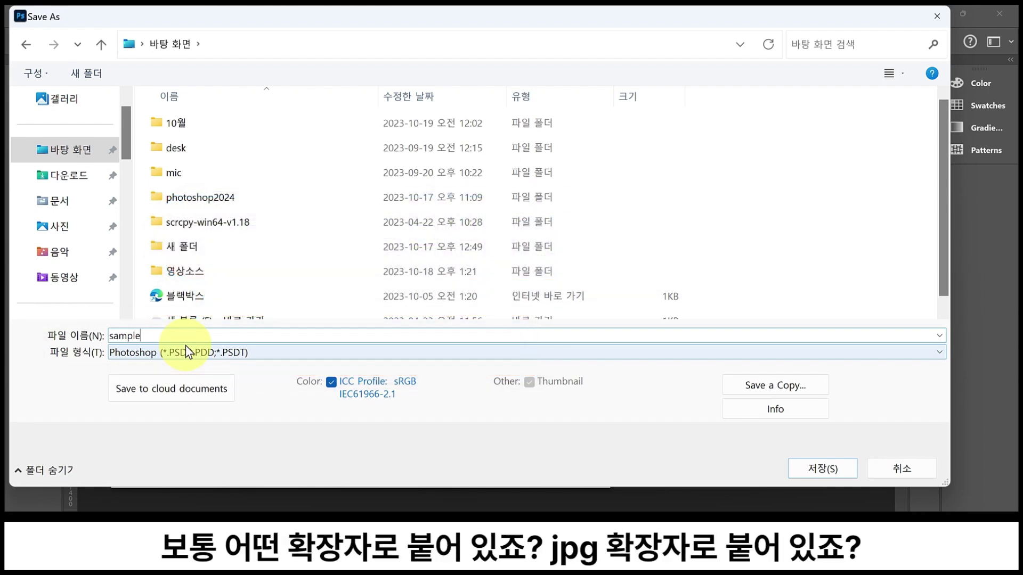
pyautogui.click(270, 353)
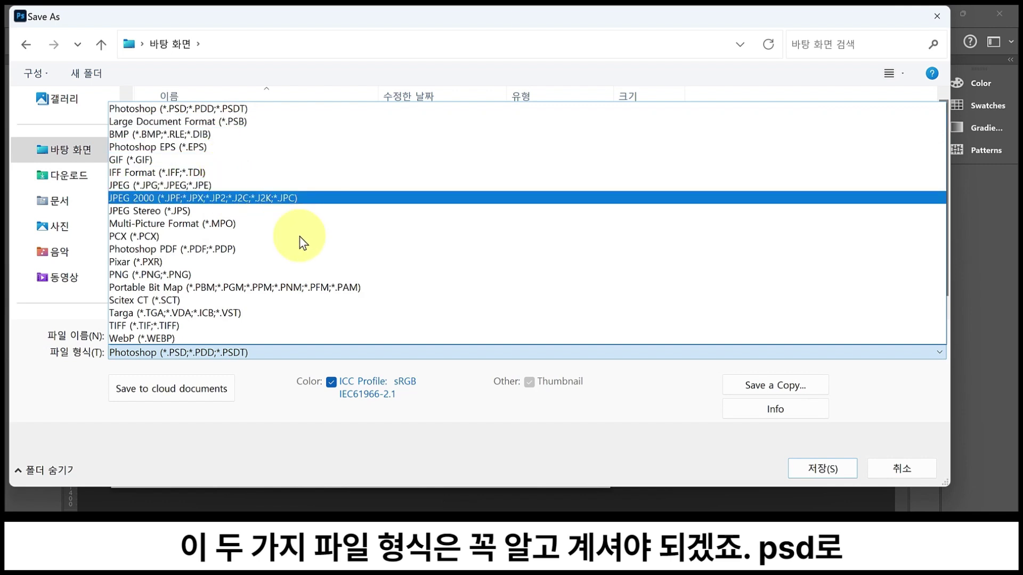
pyautogui.click(171, 109)
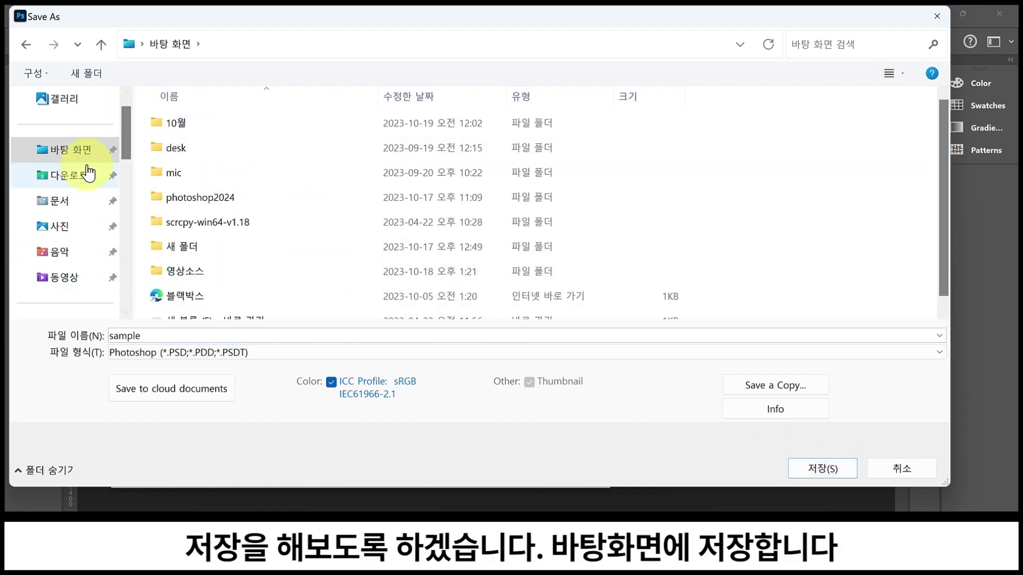
pyautogui.click(825, 469)
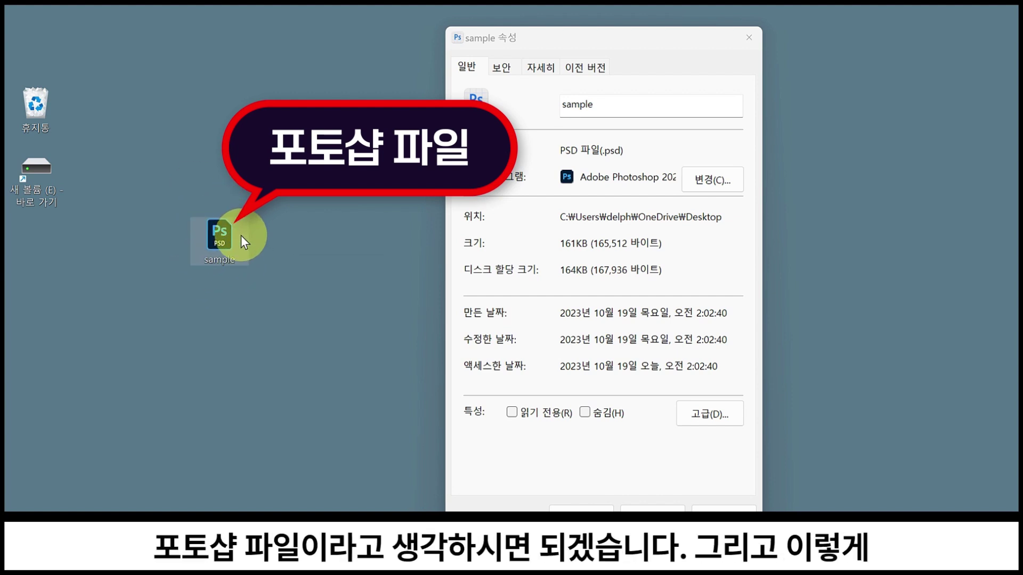
pyautogui.moveTo(241, 236)
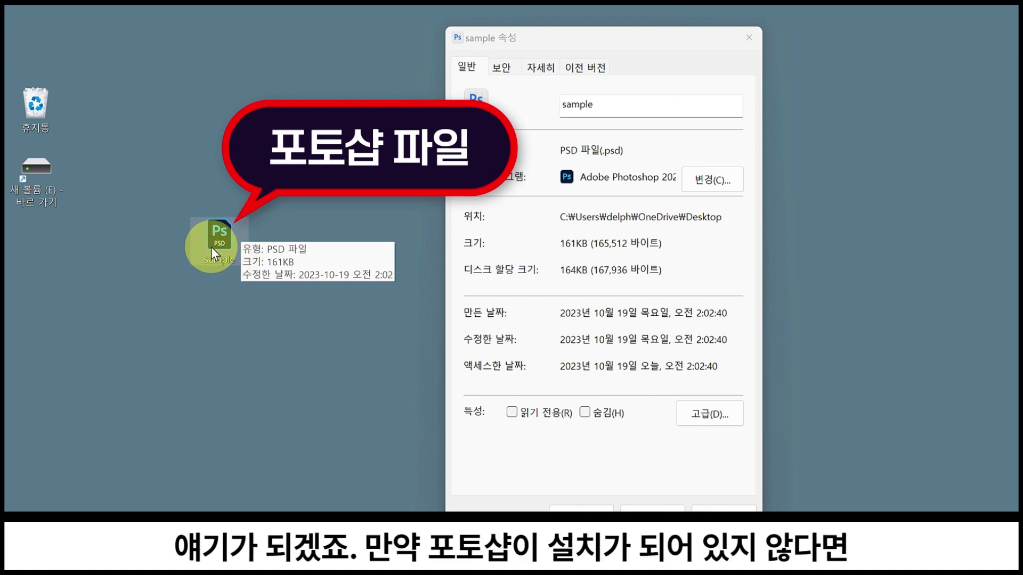
pyautogui.press('Escape')
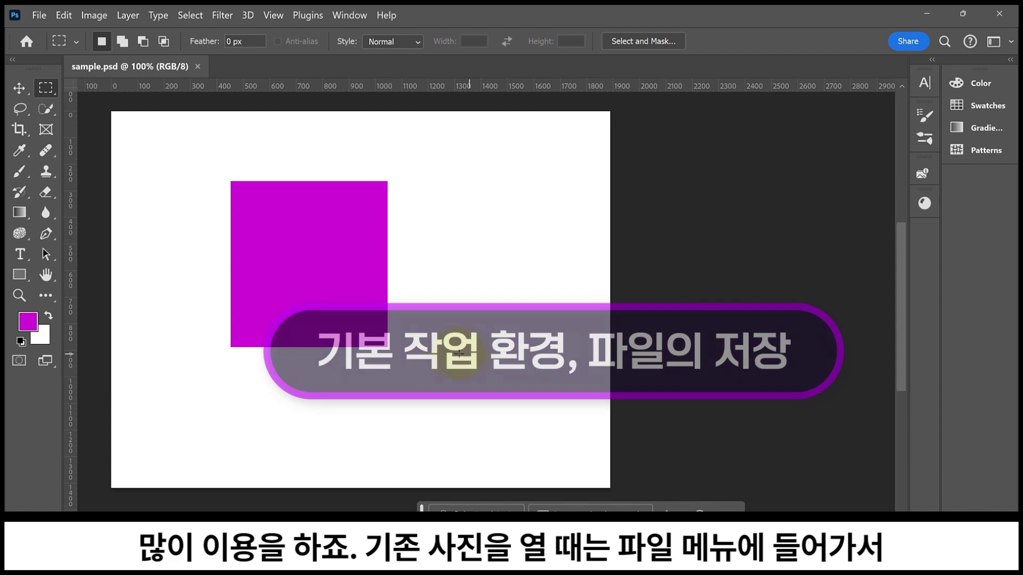
# Step: Open the photo 20210409_154237 from the 강좌사진&사운드 folder
pyautogui.click(38, 15)
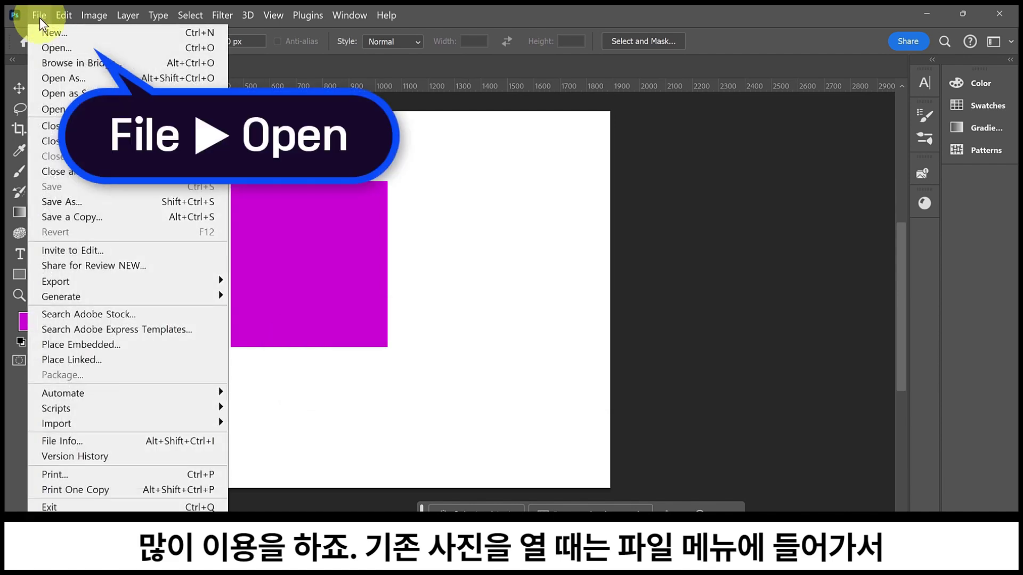
pyautogui.click(86, 47)
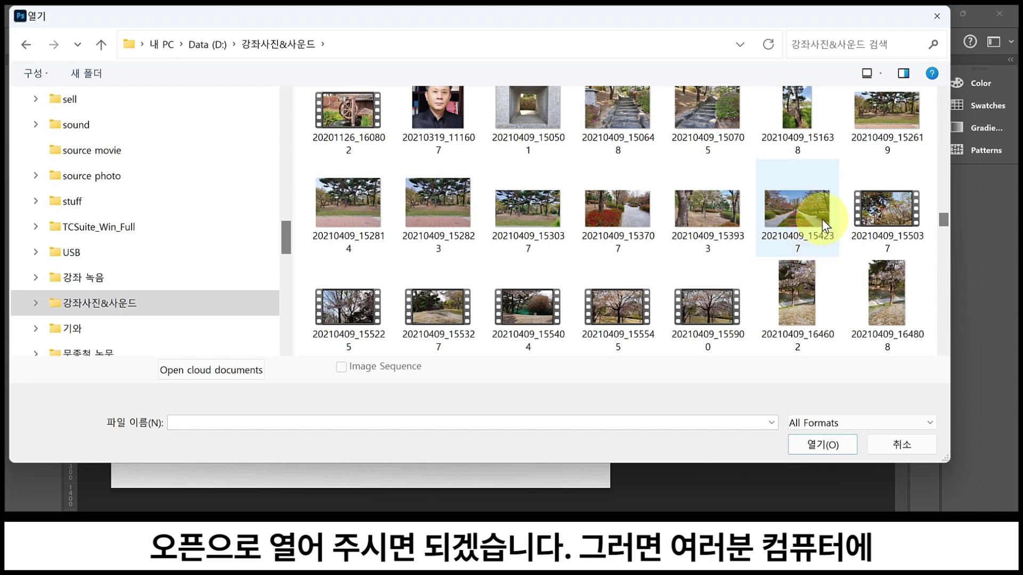
pyautogui.click(792, 210)
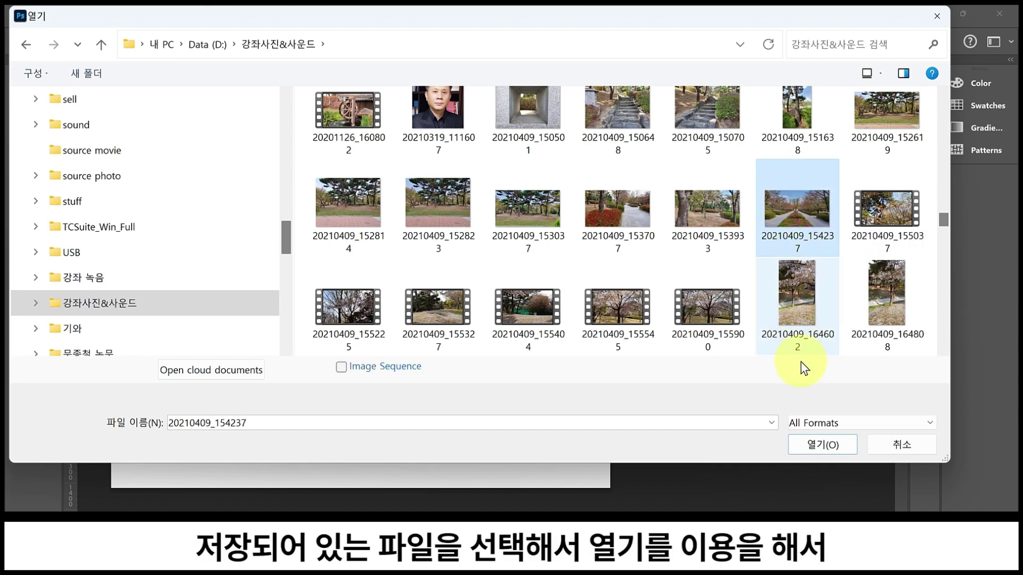
pyautogui.click(817, 446)
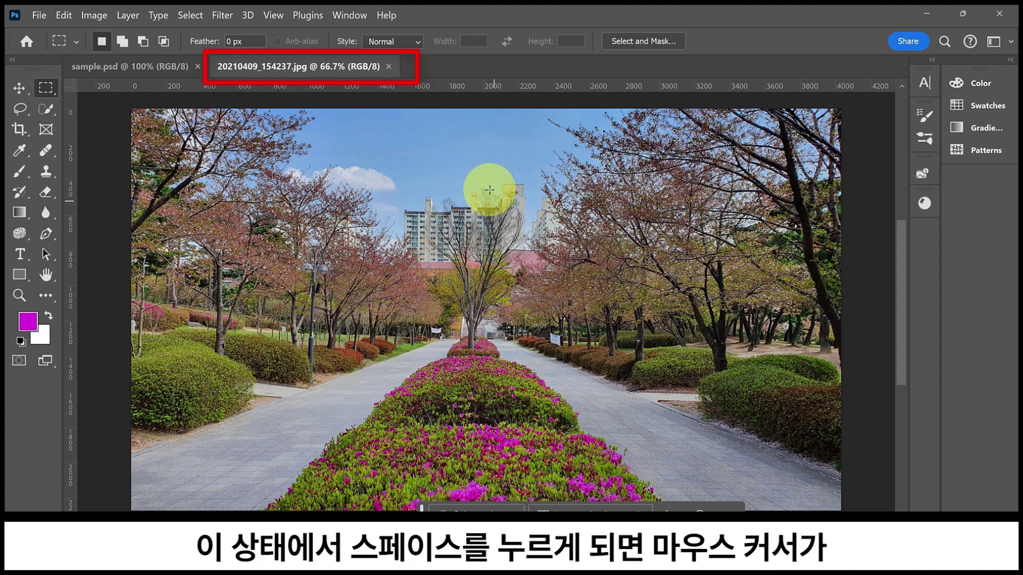
# Step: Pan the opened photo around the workspace with the temporary Hand tool, moving it partly out of view and back down
pyautogui.press('space')
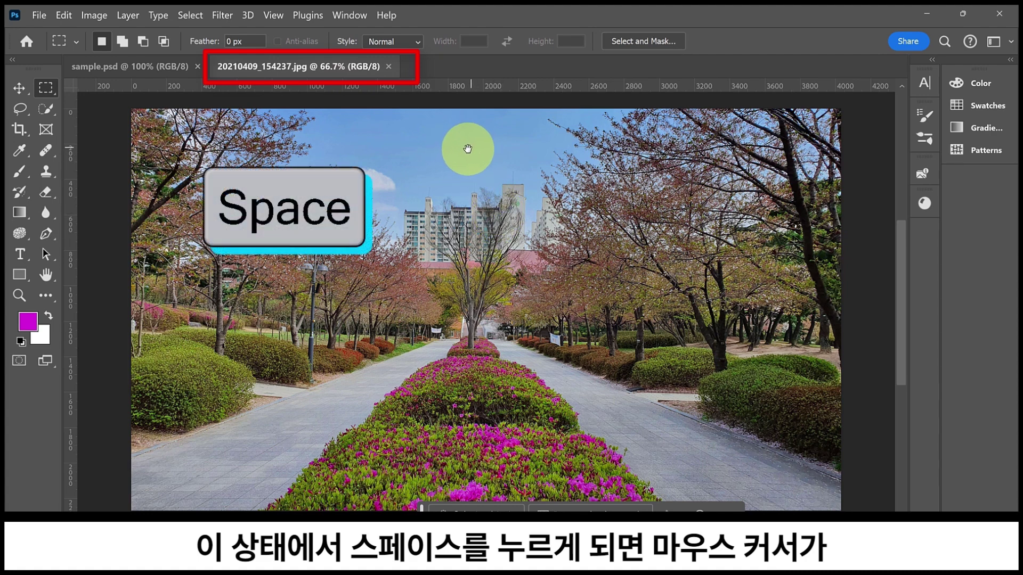
pyautogui.moveTo(516, 154); pyautogui.dragTo(468, 142)
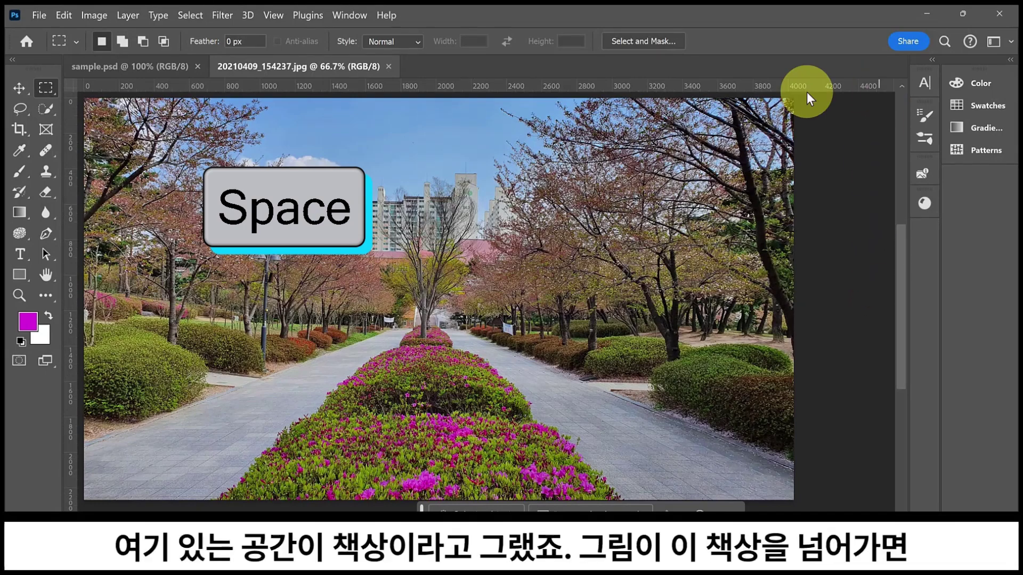
pyautogui.moveTo(815, 449); pyautogui.dragTo(675, 222)
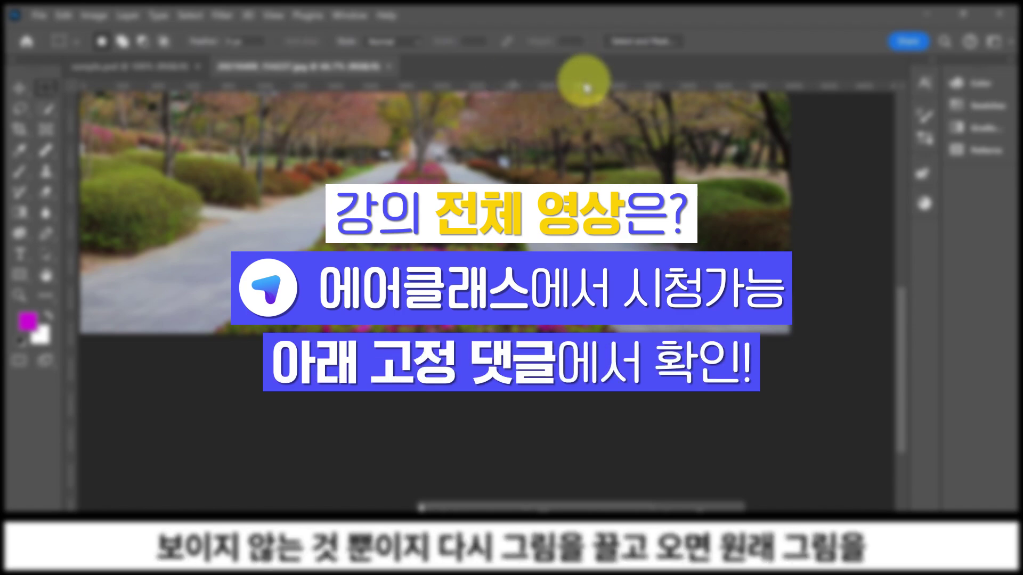
pyautogui.moveTo(420, 125); pyautogui.dragTo(433, 304)
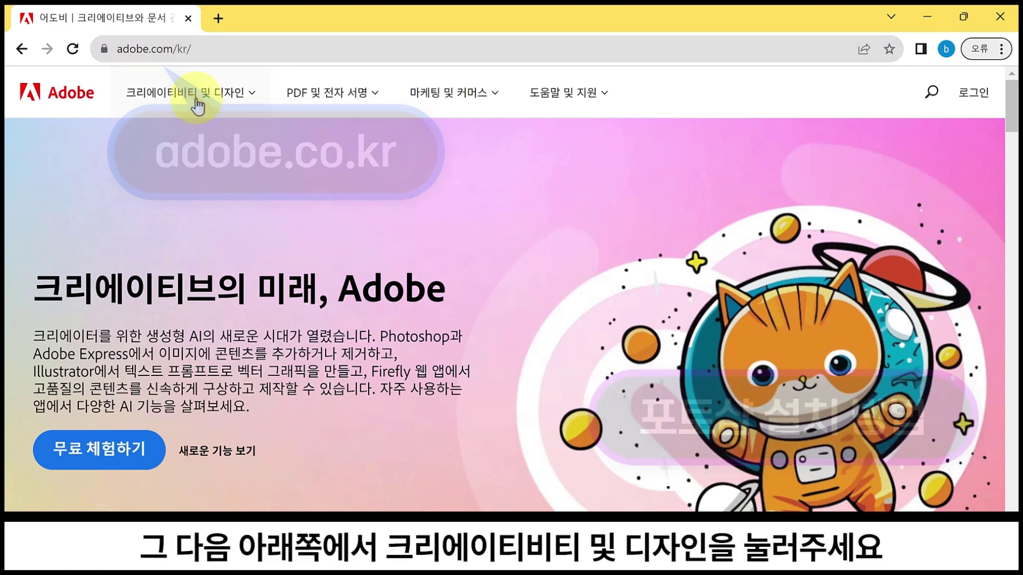
# Step: Switch to the Adobe website in the browser, go to the Photoshop product page and examine its plan comparison
pyautogui.click(253, 94)
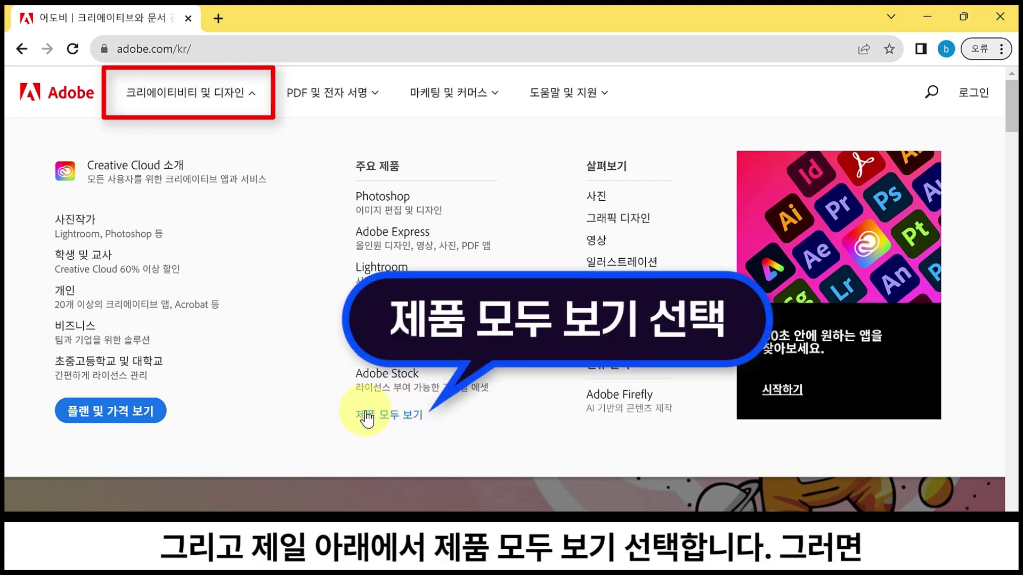
pyautogui.click(399, 205)
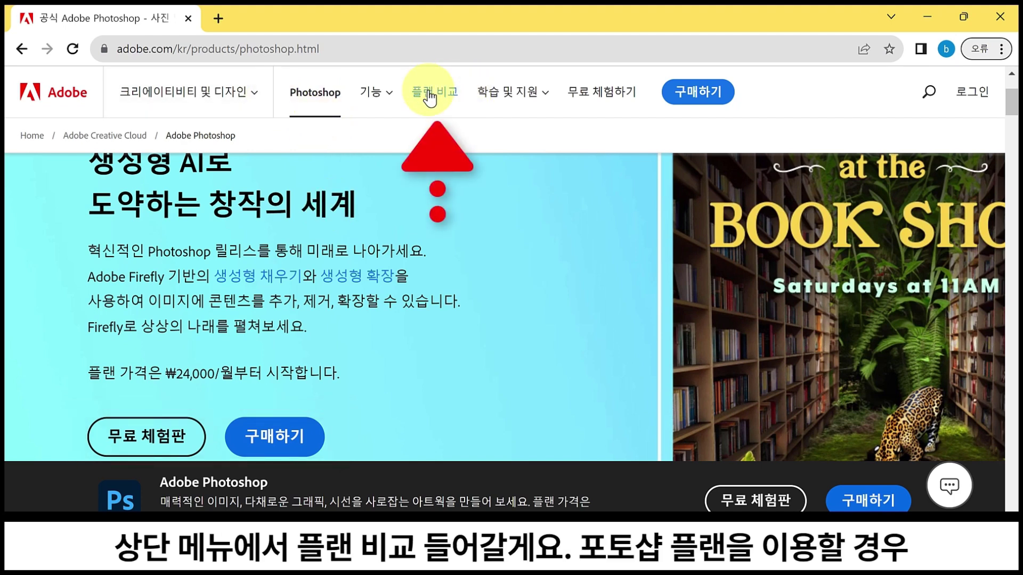
pyautogui.click(429, 94)
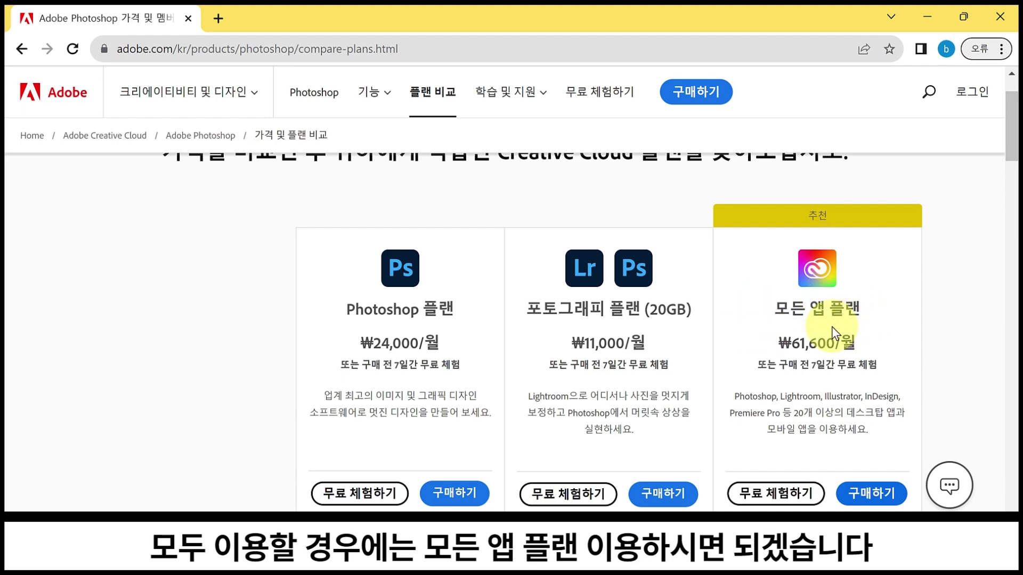
pyautogui.scroll(2, 781, 303)
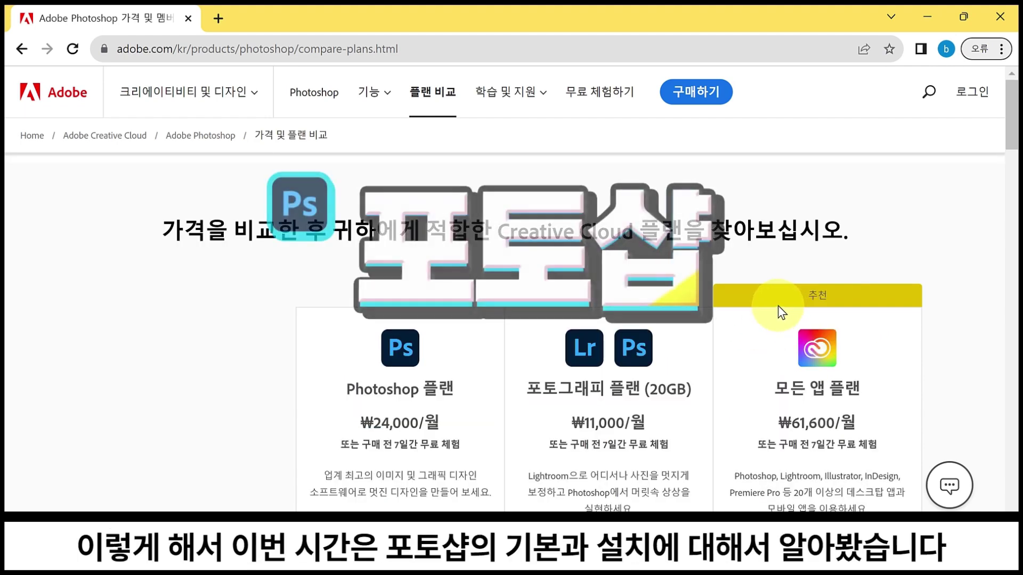